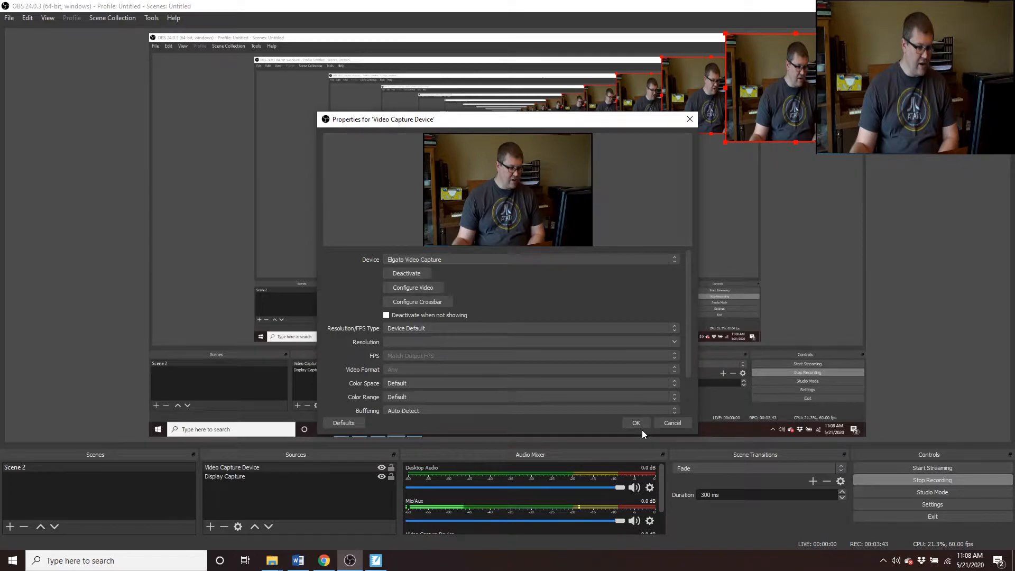
Step: Accept the Video Capture Device properties and try that source below Display Capture before restoring it above
click(641, 426)
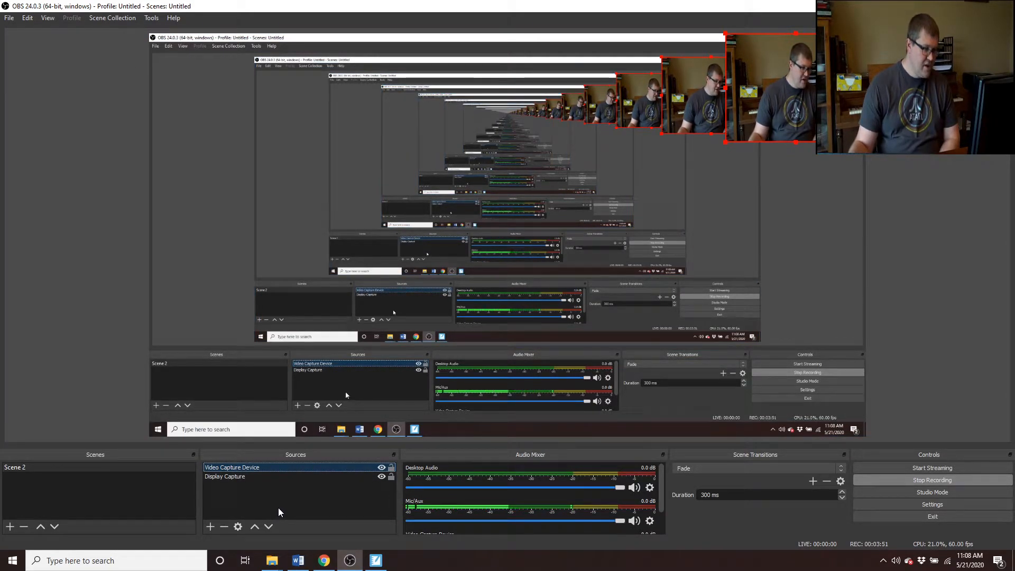
drag(234, 470, 232, 483)
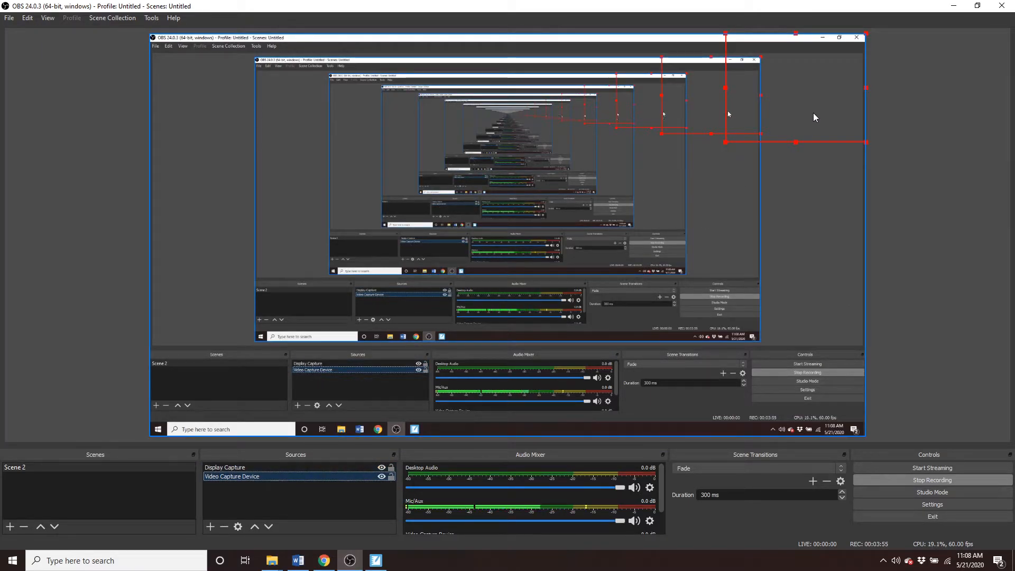
click(252, 467)
drag(253, 467, 252, 480)
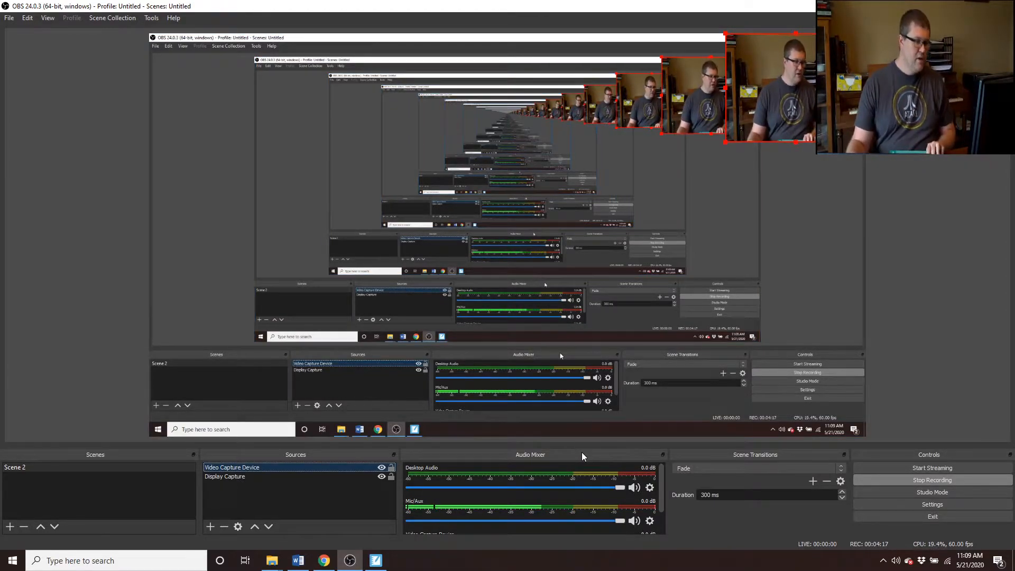
Step: Remove the existing Chroma Key filter from the Video Capture Device source
right_click(243, 471)
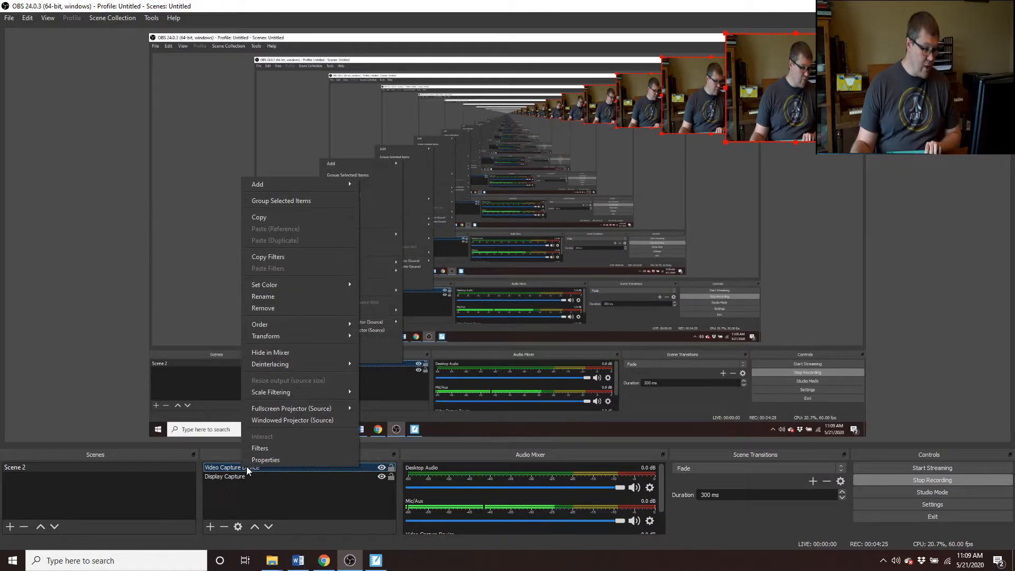
click(263, 448)
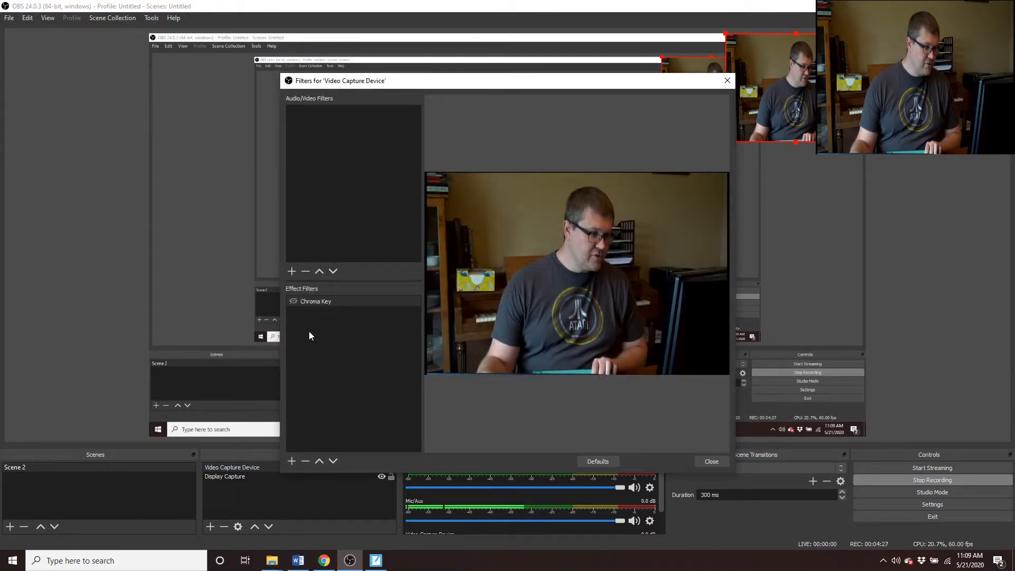
click(289, 477)
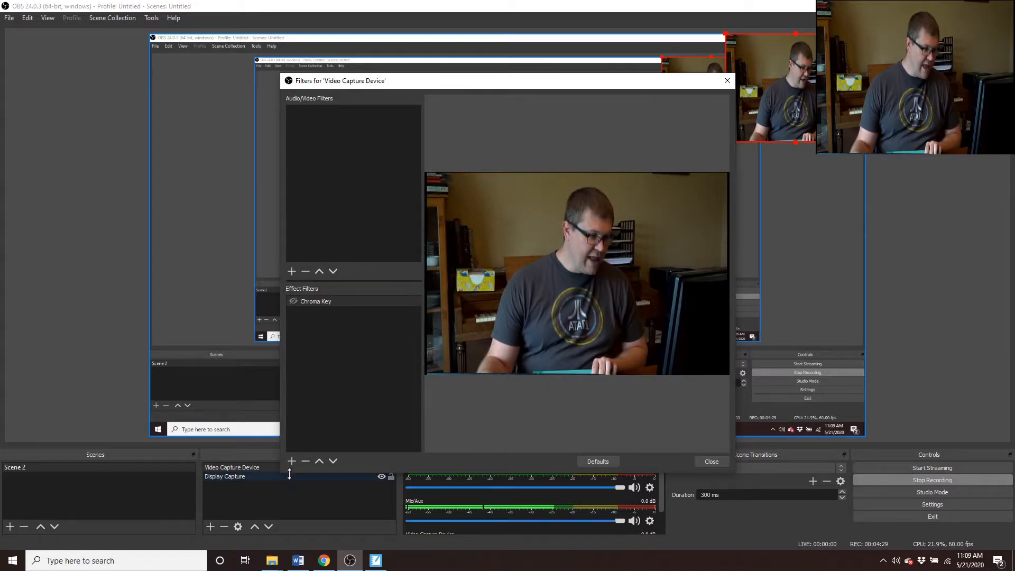
click(310, 301)
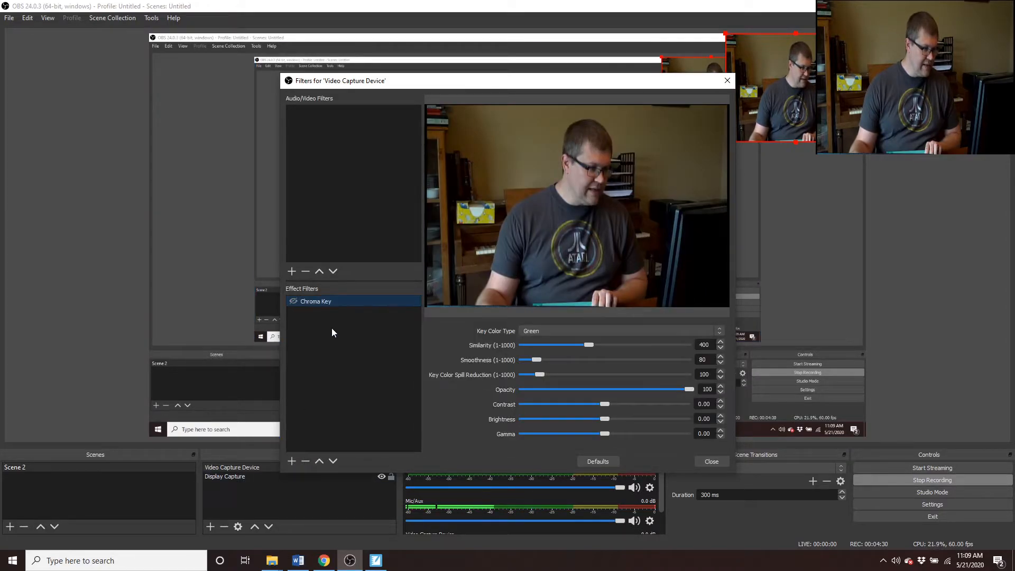
click(305, 461)
click(543, 291)
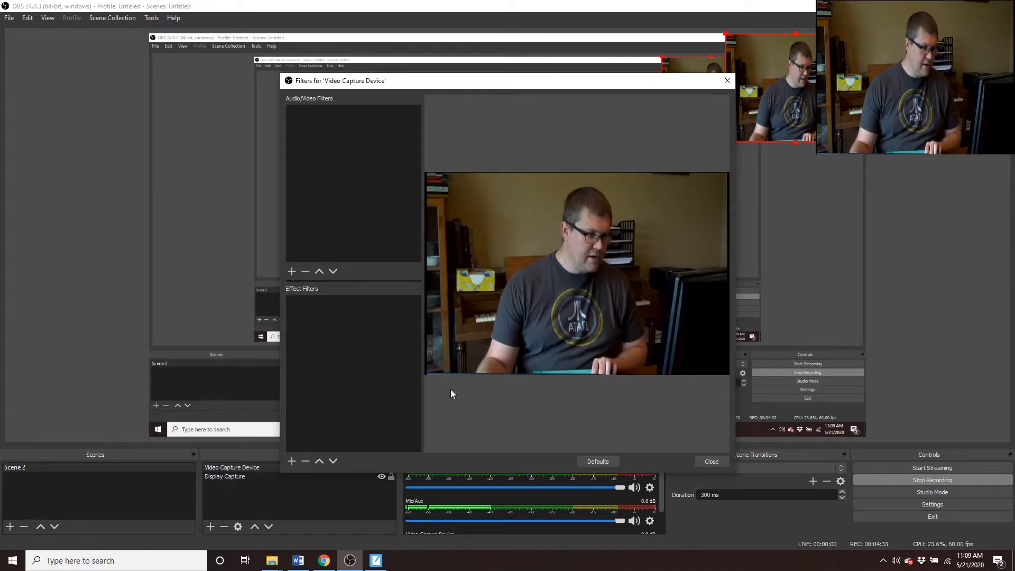
Step: Add a new Chroma Key effect filter to the Video Capture Device, keeping its default name and green key color
click(292, 461)
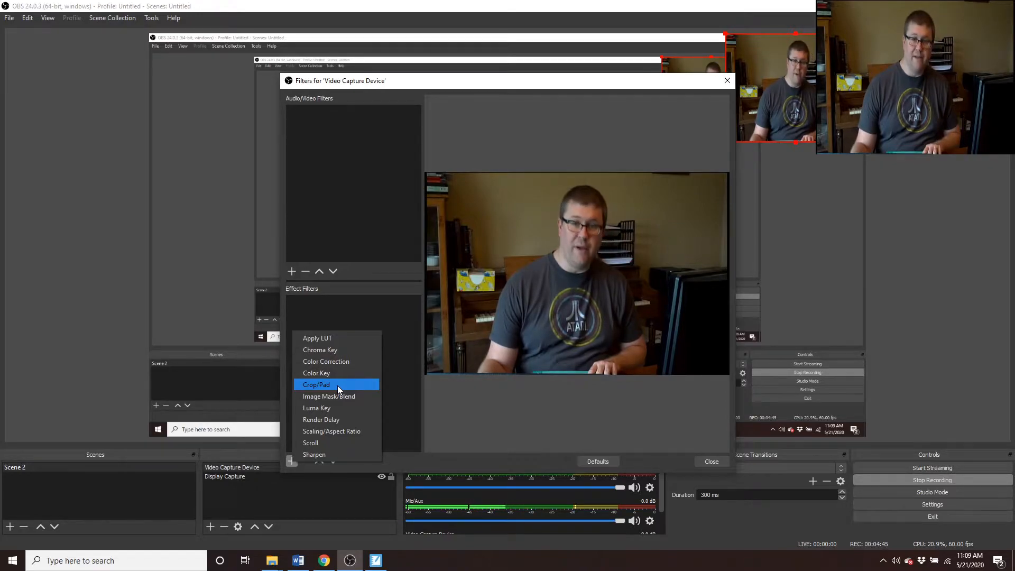
click(342, 351)
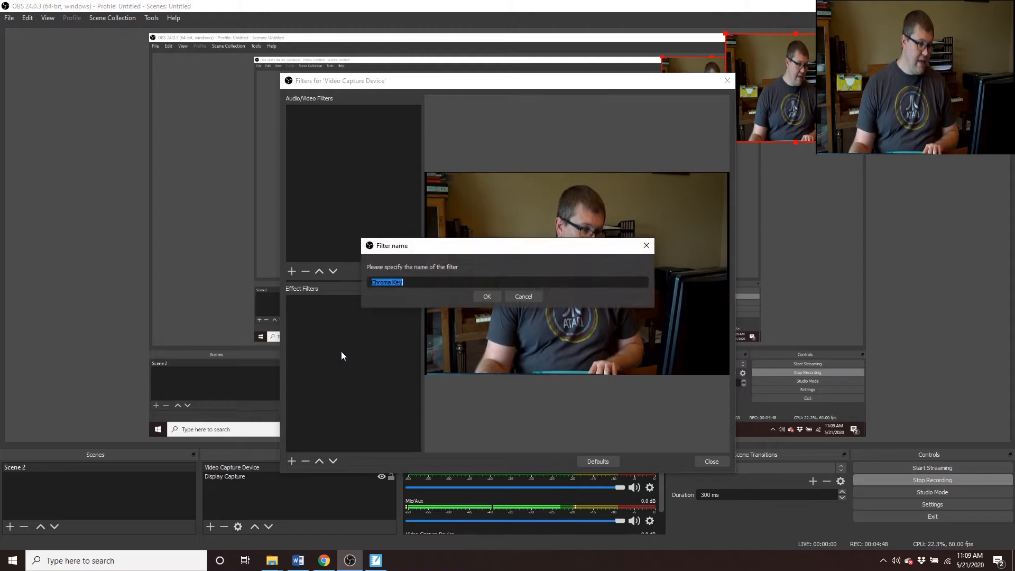
click(496, 296)
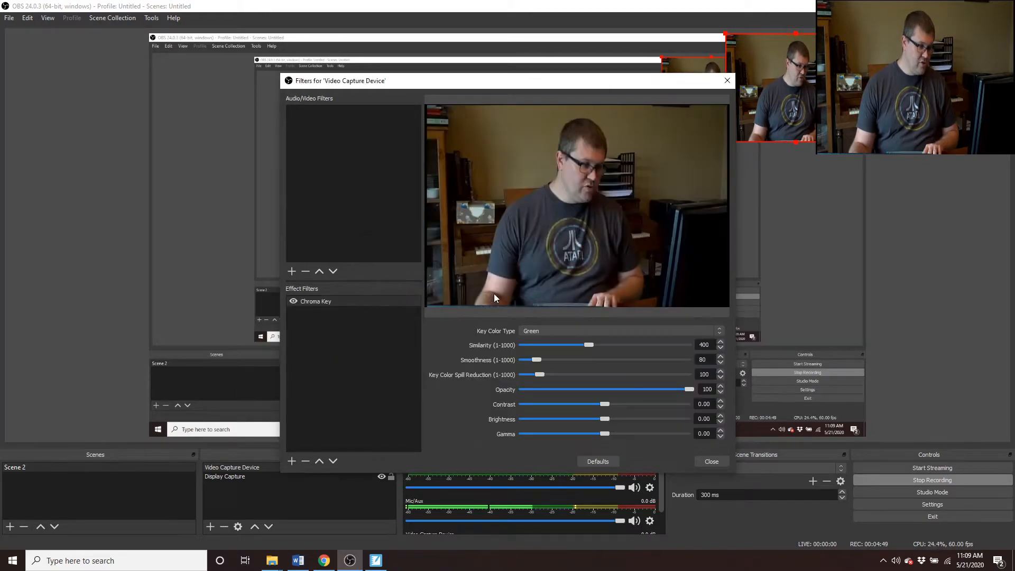
click(712, 461)
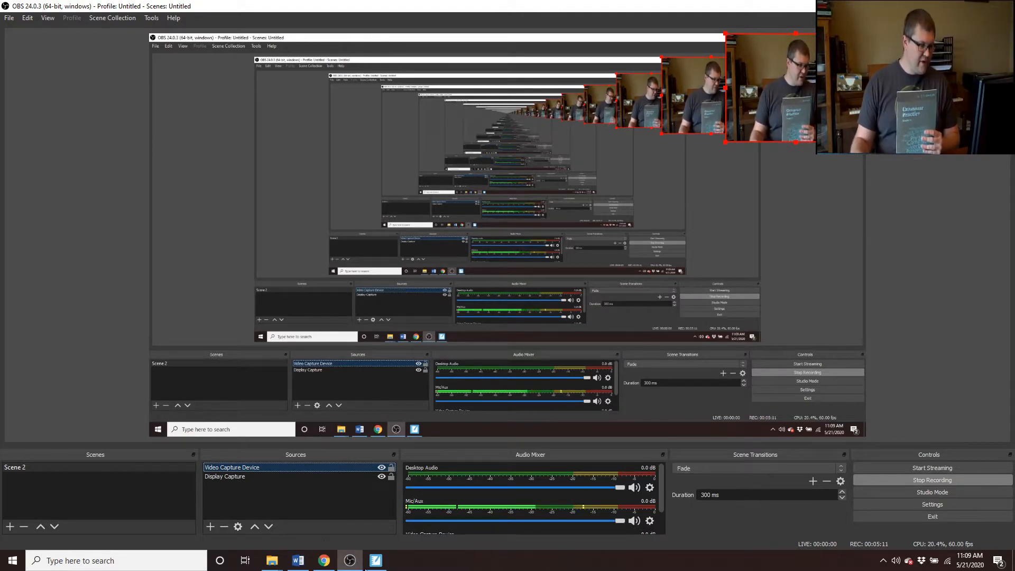
Step: Switch to the Adaptation (Updated Slides) file in SMART Notebook and shift the Case Study 2 title slightly left on the slide
drag(408, 4, 1014, 227)
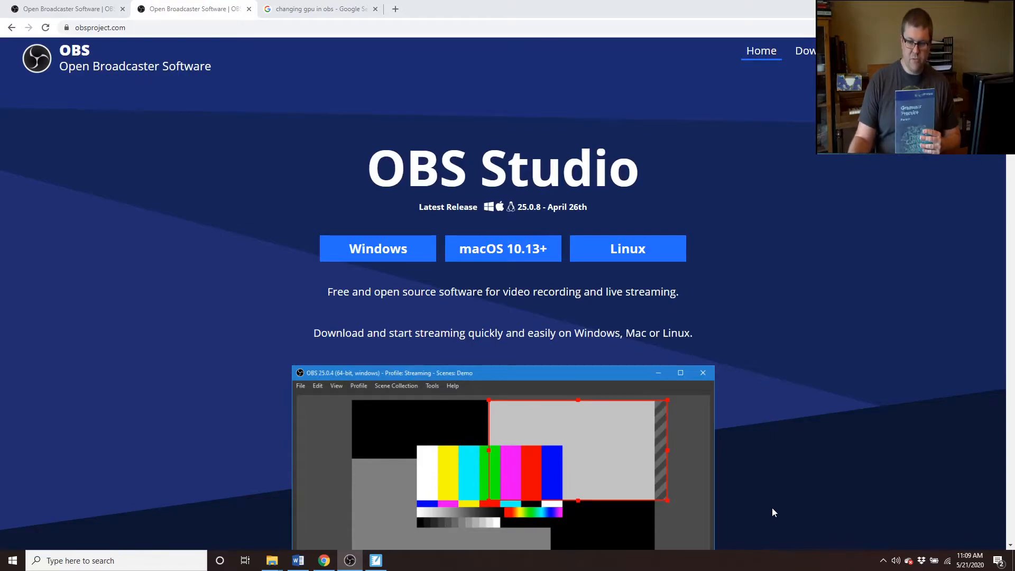
click(377, 562)
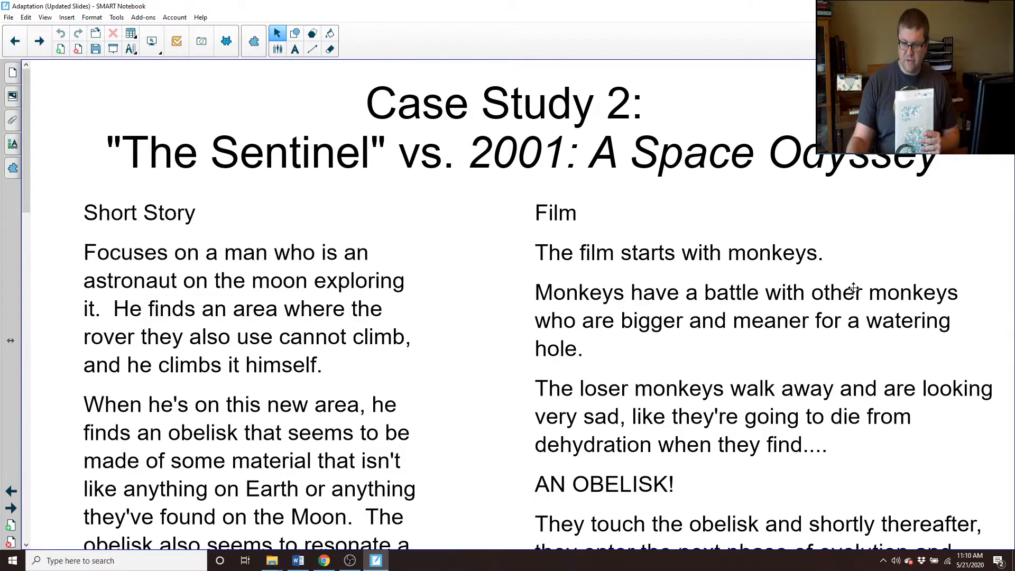
drag(814, 153, 770, 150)
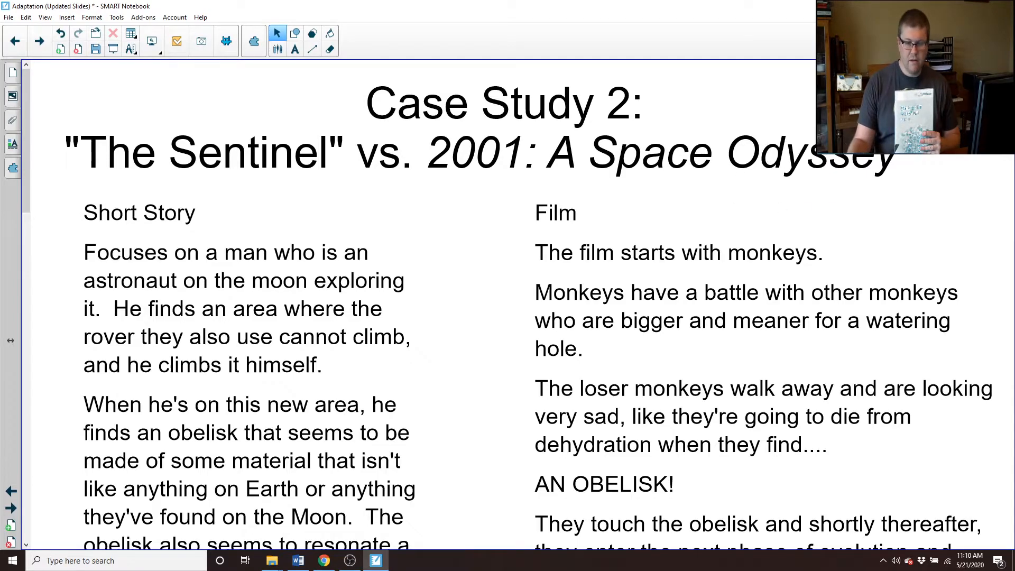
Step: Switch back to OBS, review the recording output settings including path and format, and leave the settings without saving
key(alt+Tab)
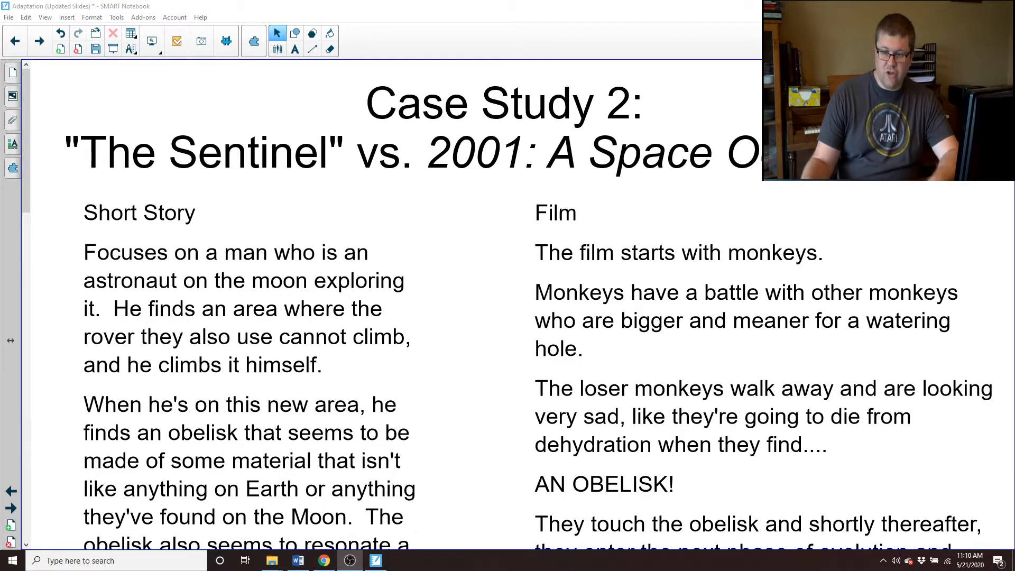
key(alt+Tab)
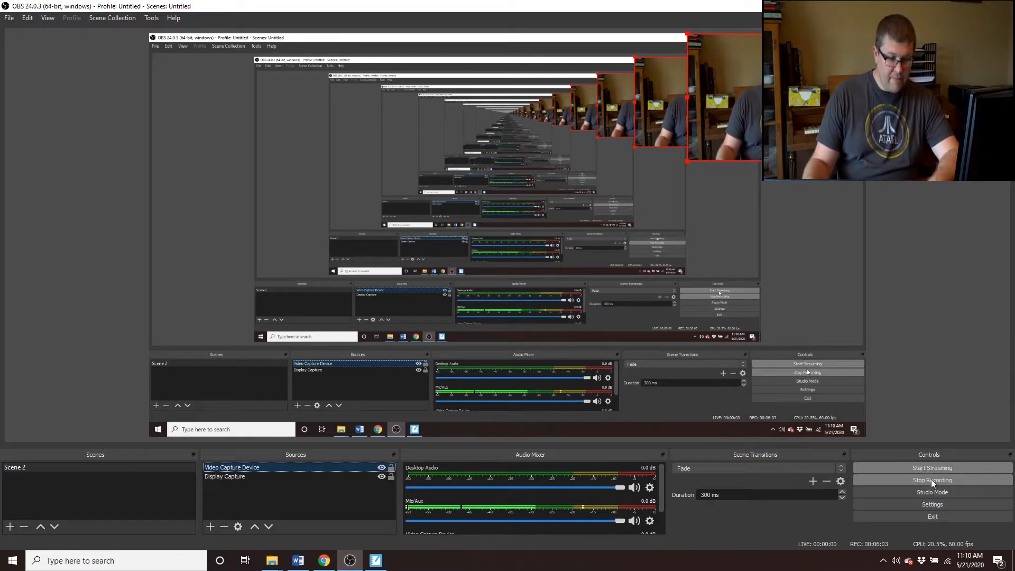
click(933, 504)
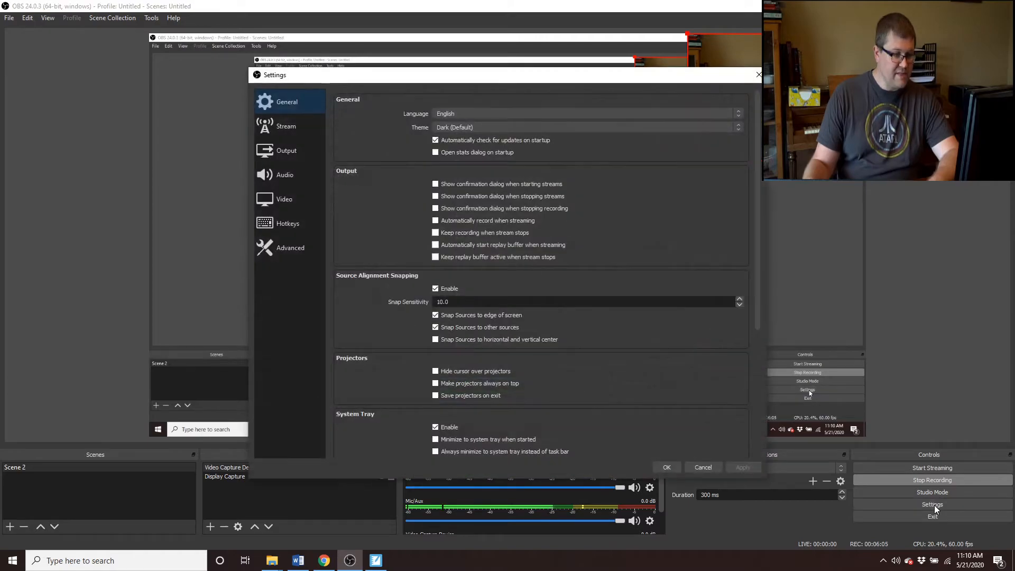
click(280, 149)
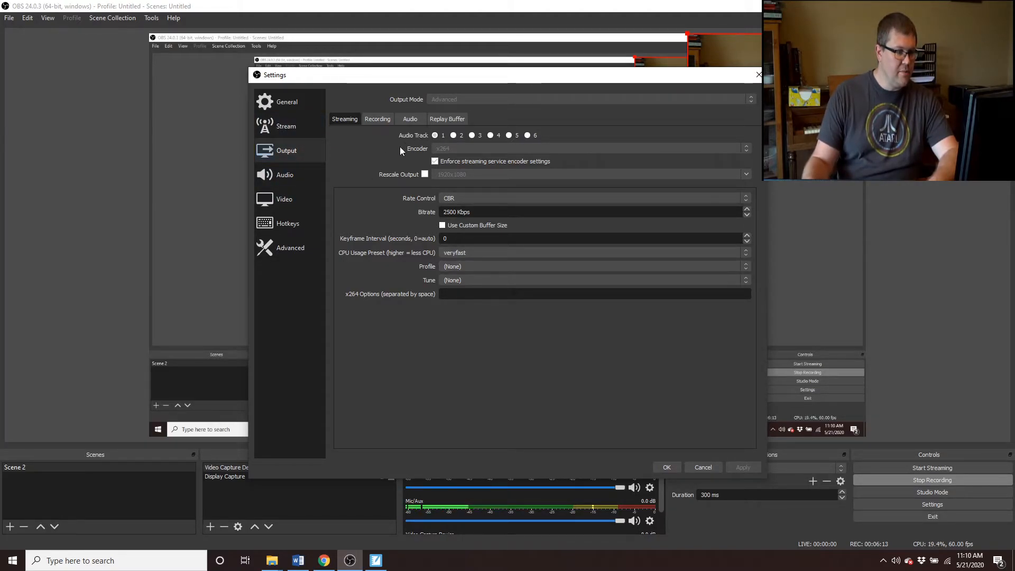
click(368, 119)
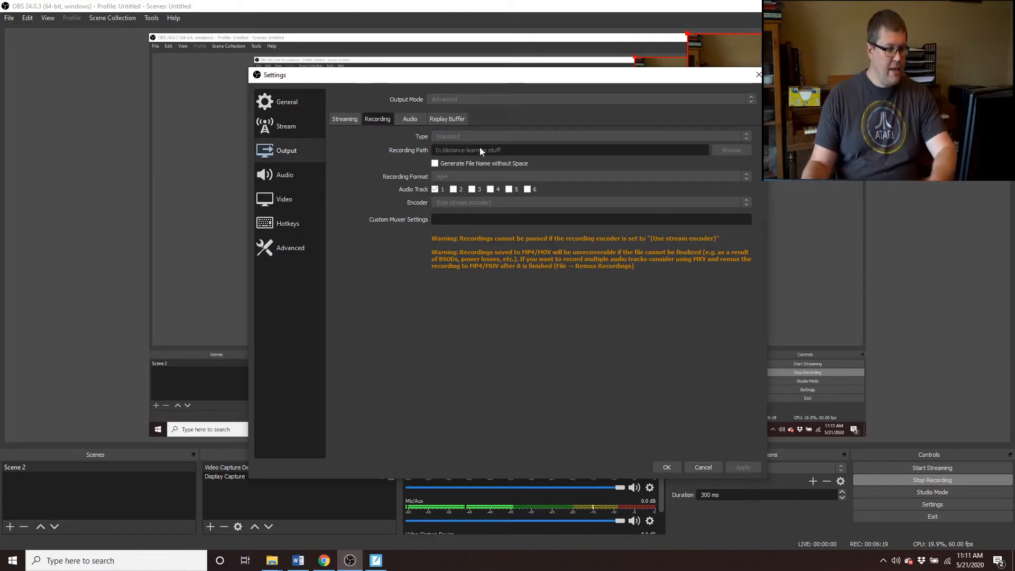
drag(413, 78, 388, 81)
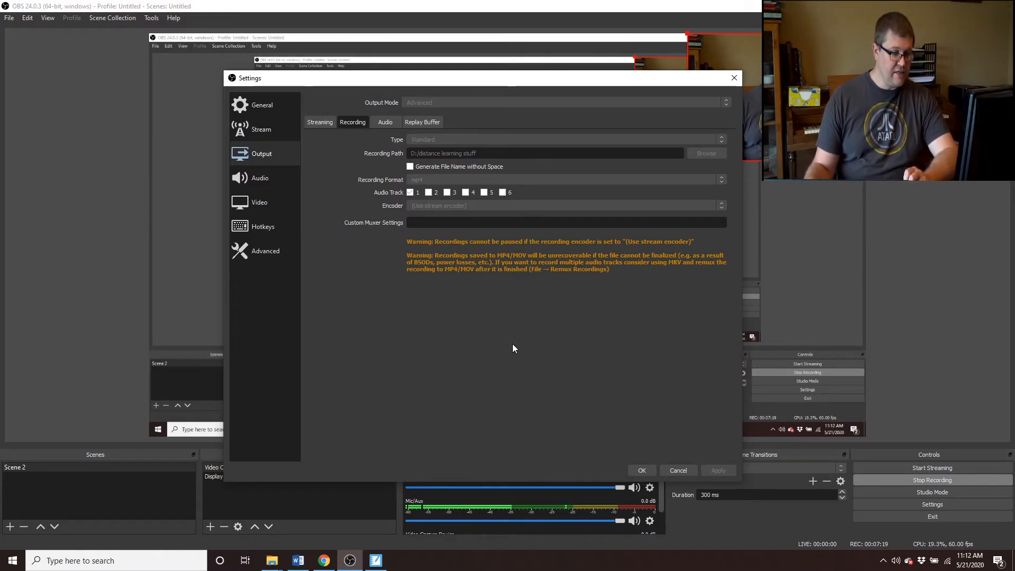
click(679, 470)
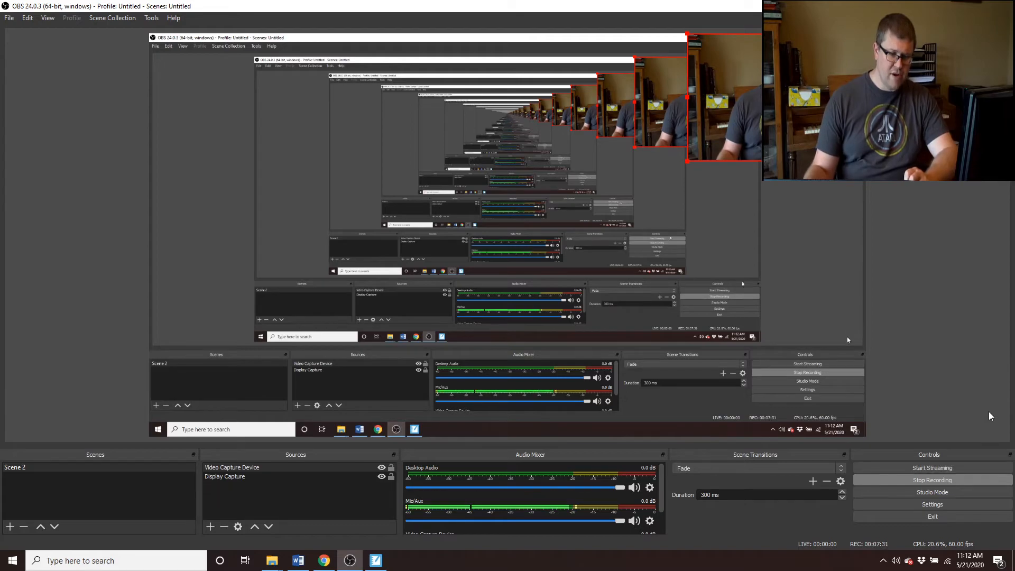
Step: Try Studio Mode and turn it off again, and open the general settings and cancel them
click(943, 496)
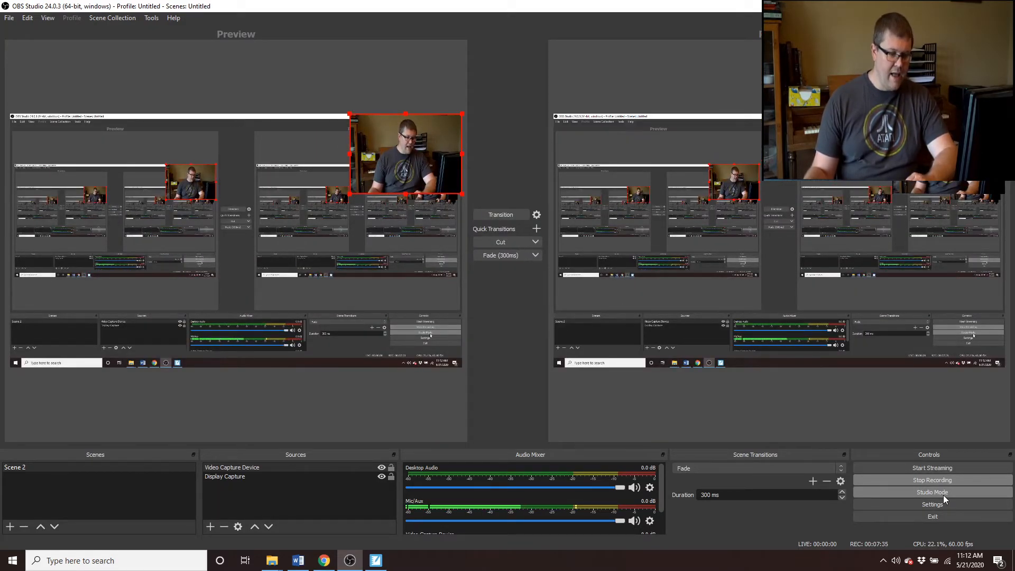
click(943, 495)
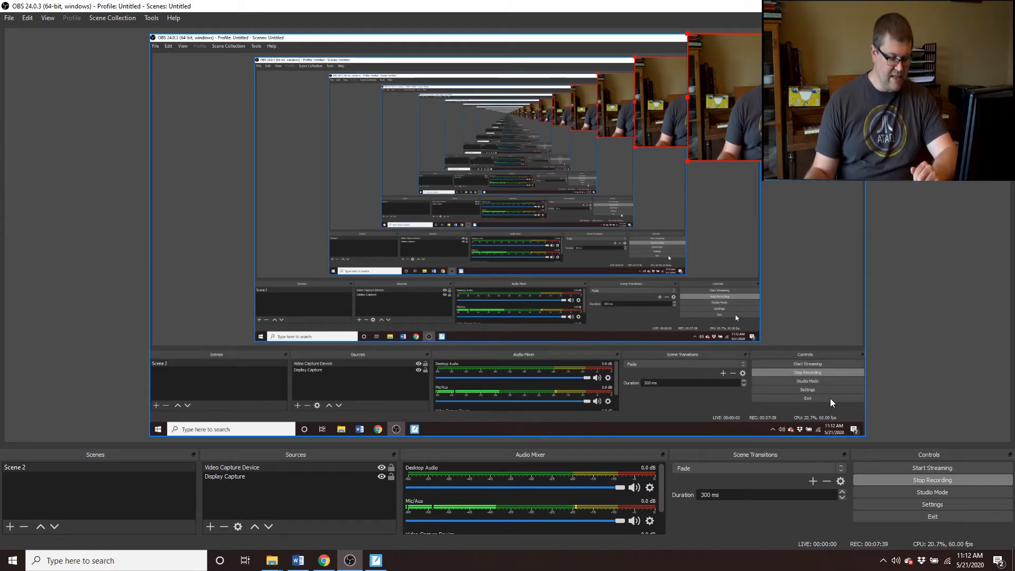
click(943, 505)
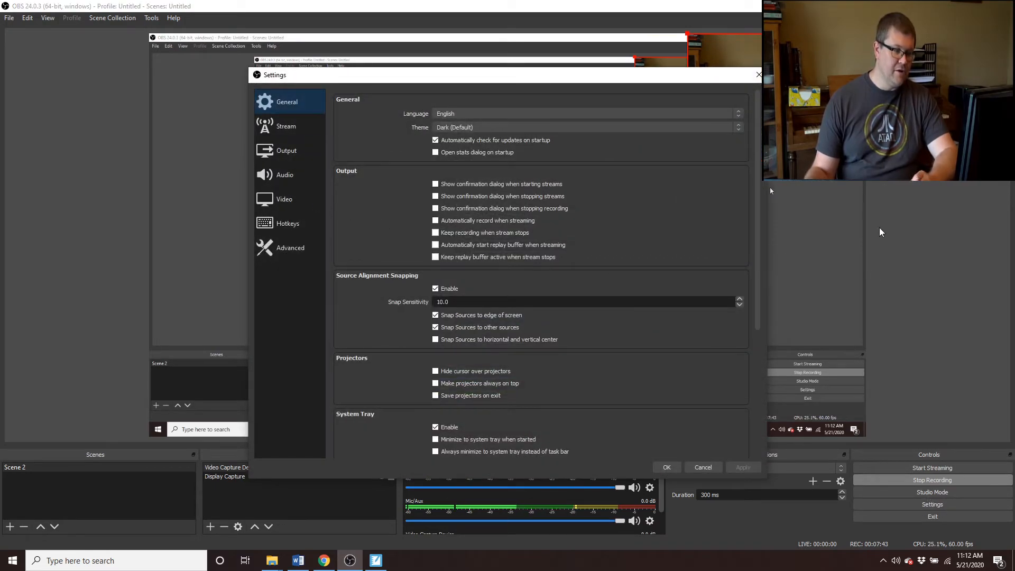
click(700, 470)
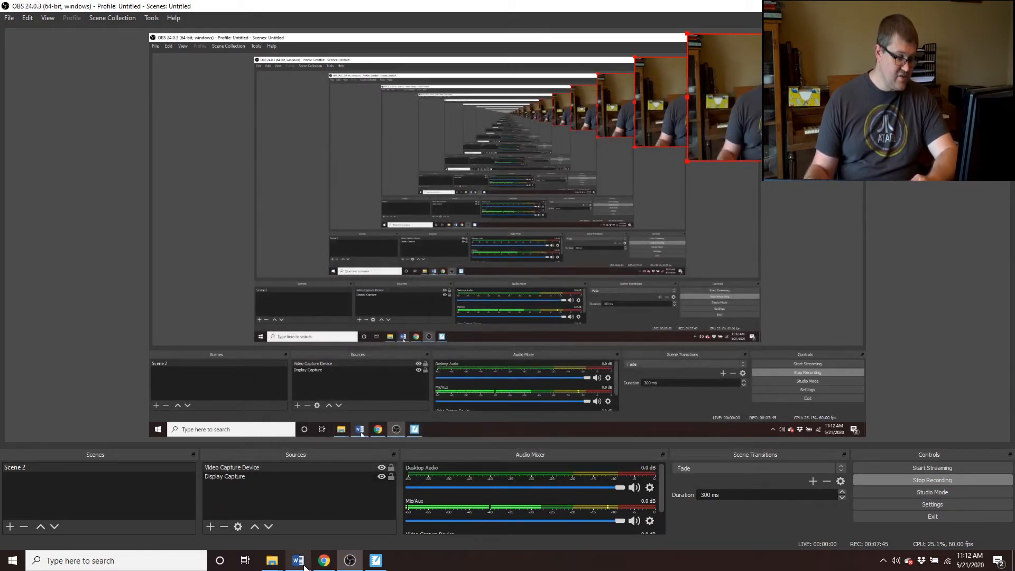
Step: Switch to Chrome and replace the existing Google search for changing the GPU with "obs no audio"
mouse_move(312, 565)
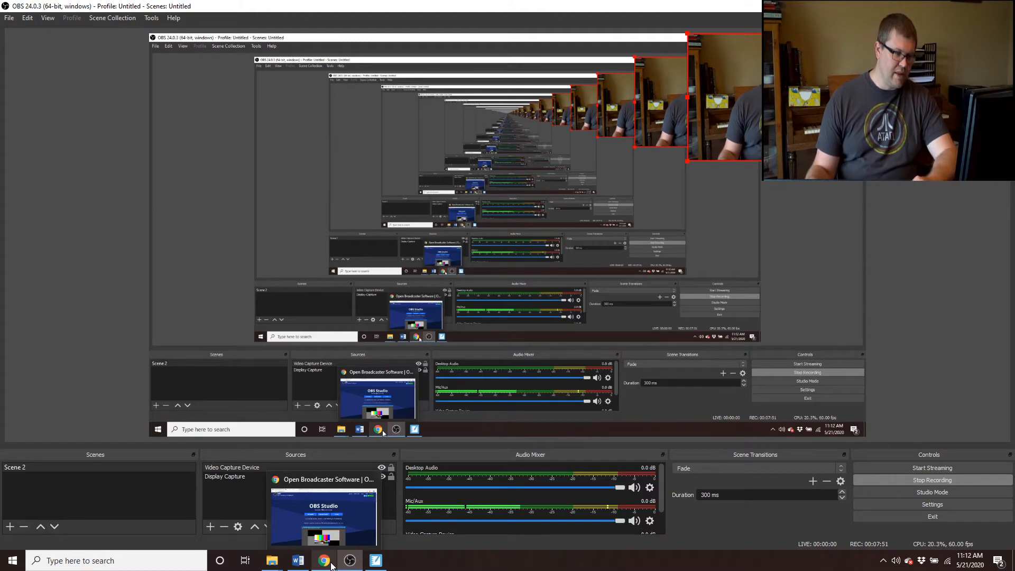
click(323, 515)
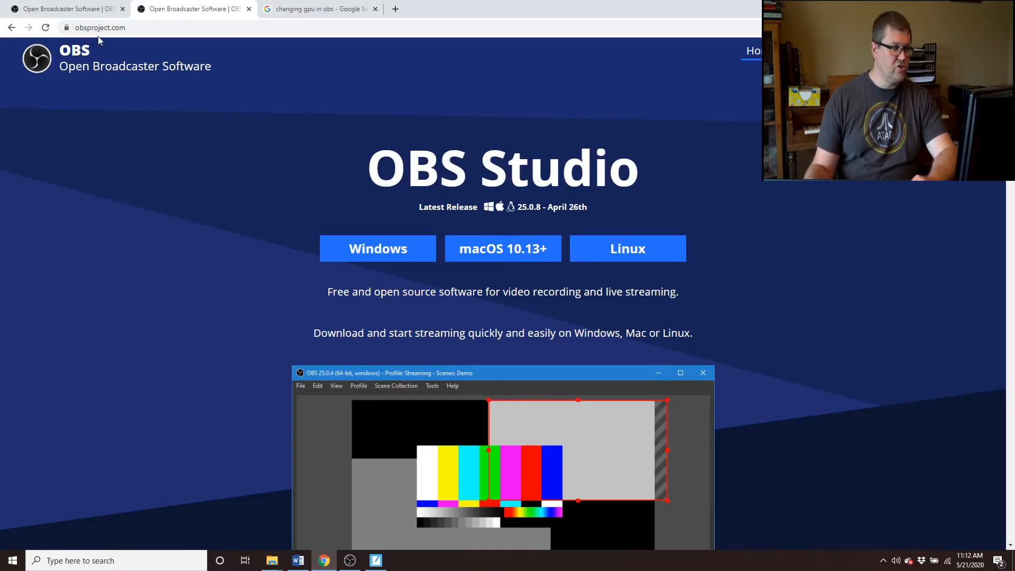
click(333, 13)
scroll(178, 138, up, 1)
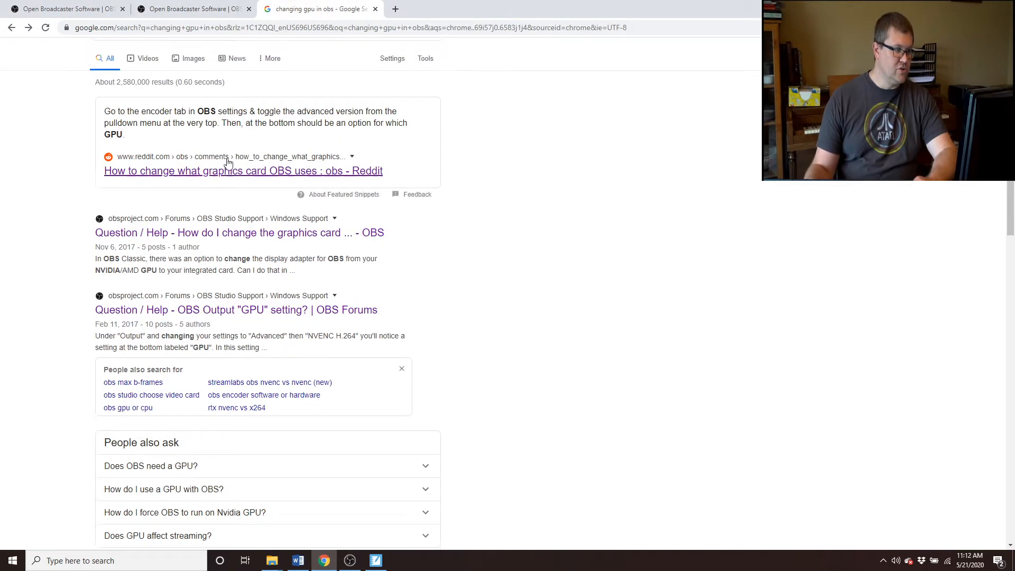
drag(186, 61, 30, 79)
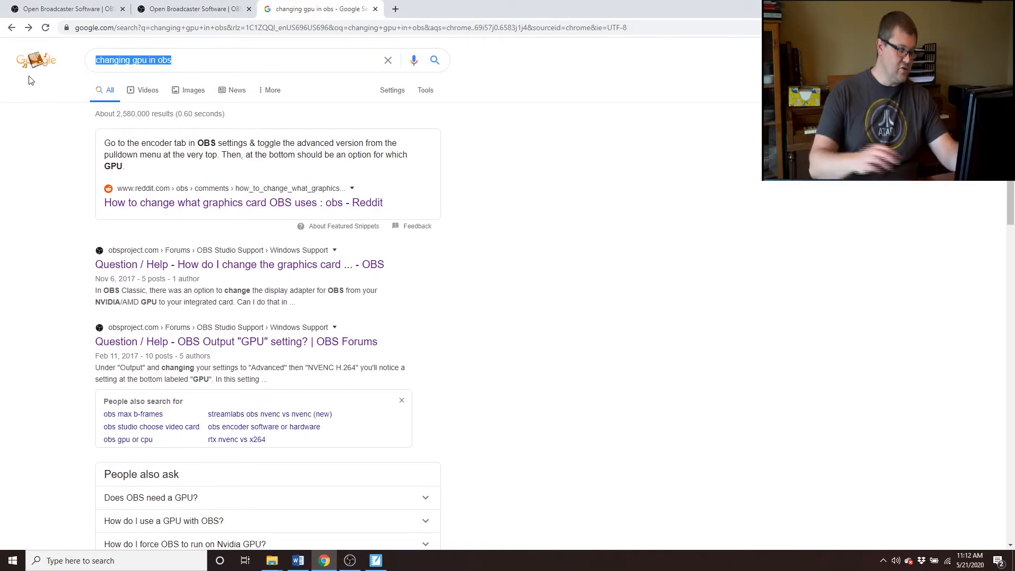
text(obs no)
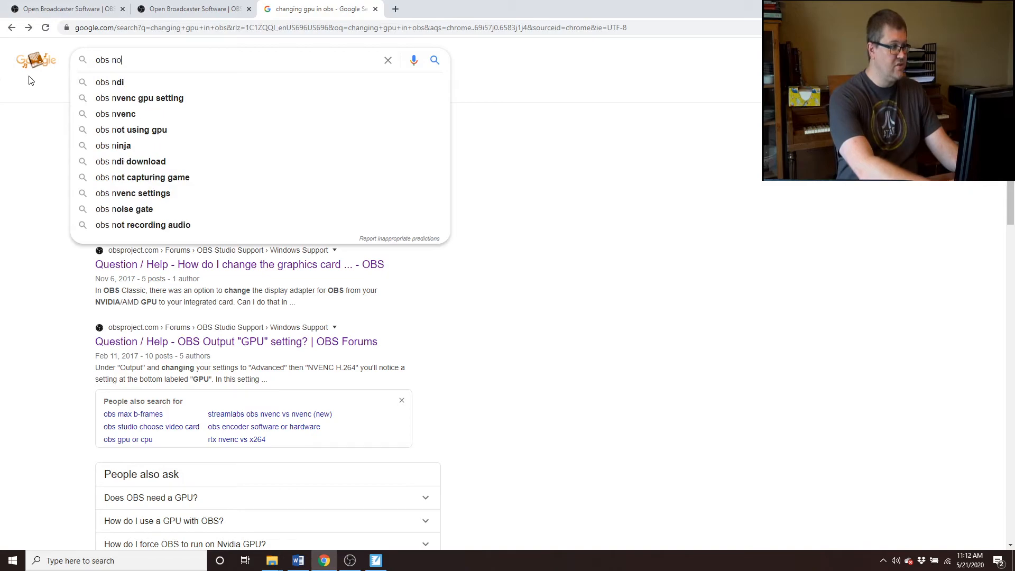
text( audio)
key(Return)
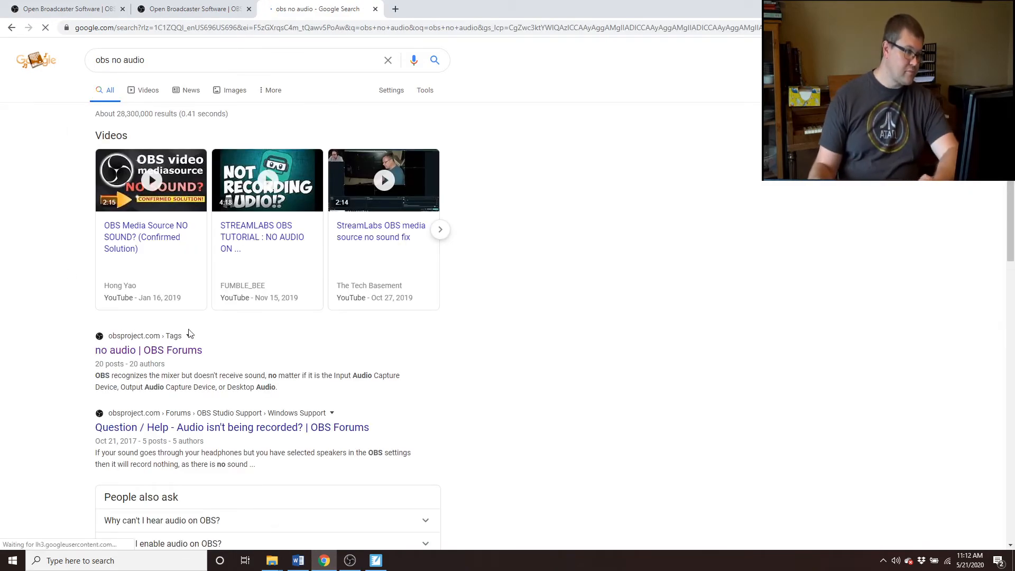
Step: Open the "no audio | OBS Forums" search result and switch back to OBS
click(164, 351)
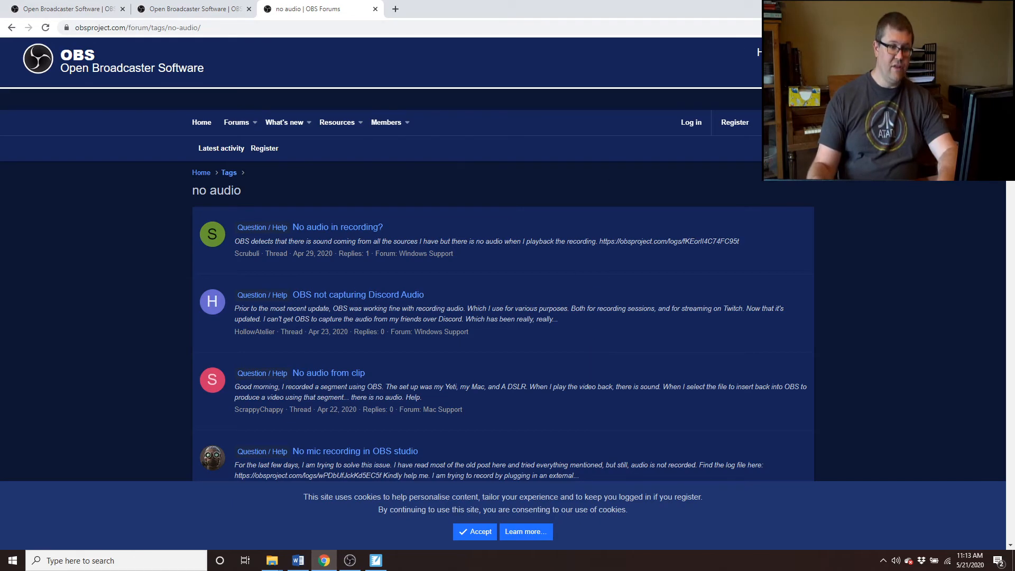
key(alt+Tab)
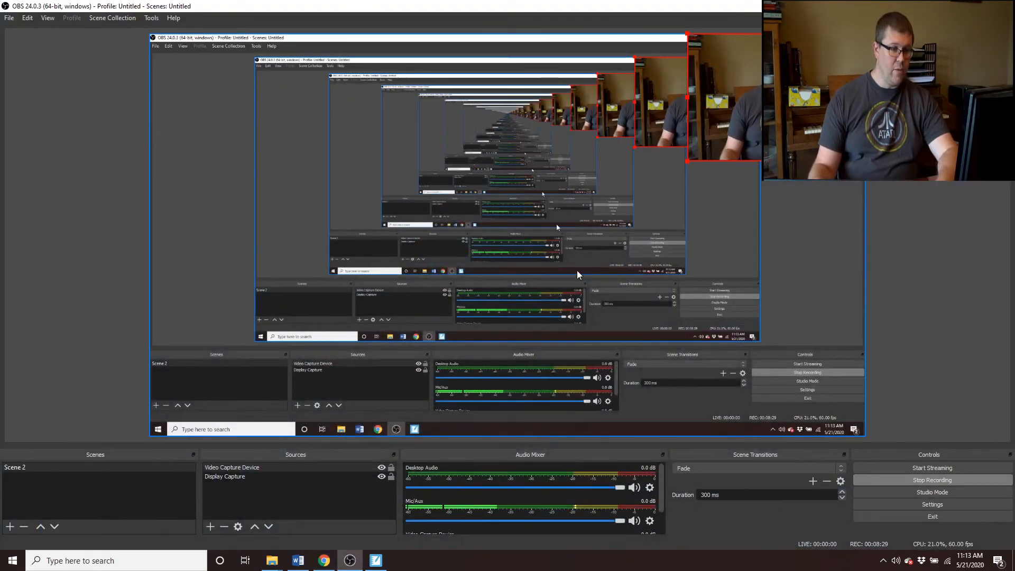